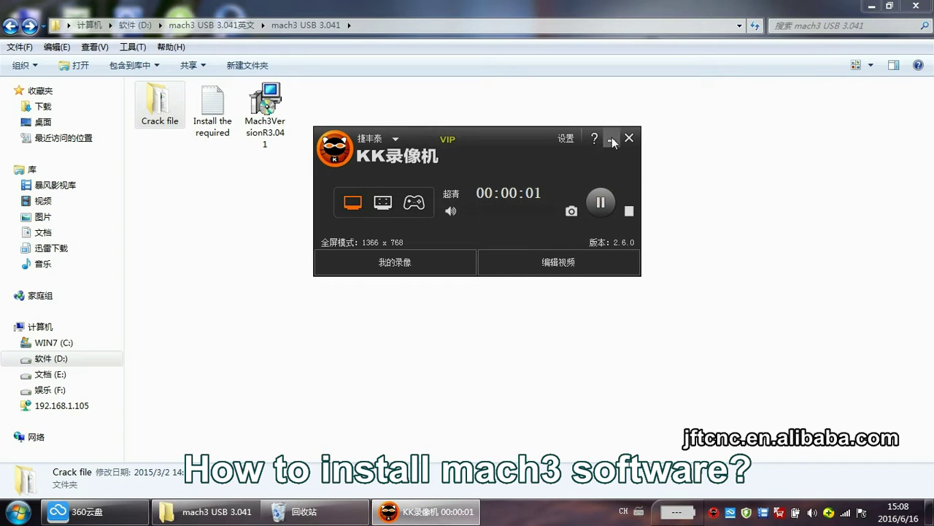
- Minimize the recorder and start the Mach3VersionR3.041 installer from the mach3 USB 3.041 folder
{"action": "left_click", "coordinate": [613, 140]}
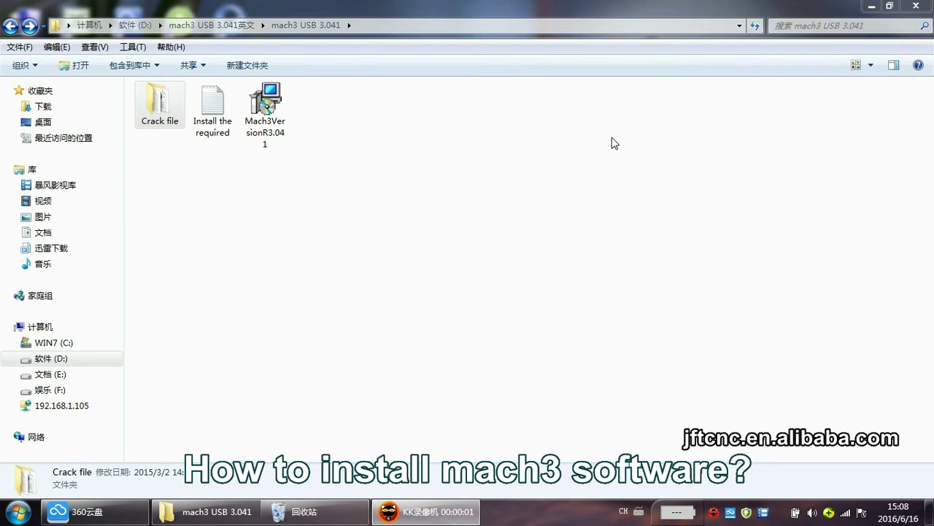
{"action": "double_click", "coordinate": [275, 116]}
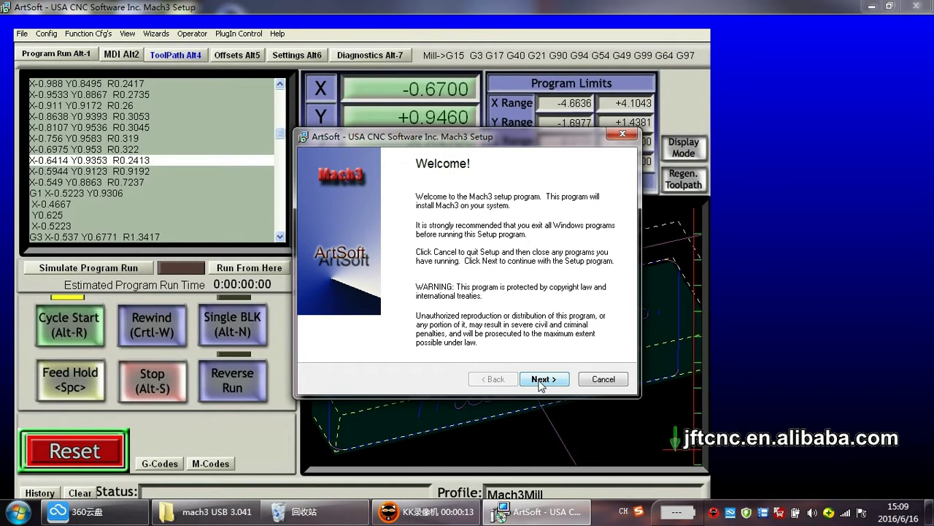
- Accept the license, readme, C:\Mach3 directory and program folder defaults to begin copying files
{"action": "left_click", "coordinate": [541, 379]}
{"action": "left_click", "coordinate": [541, 380]}
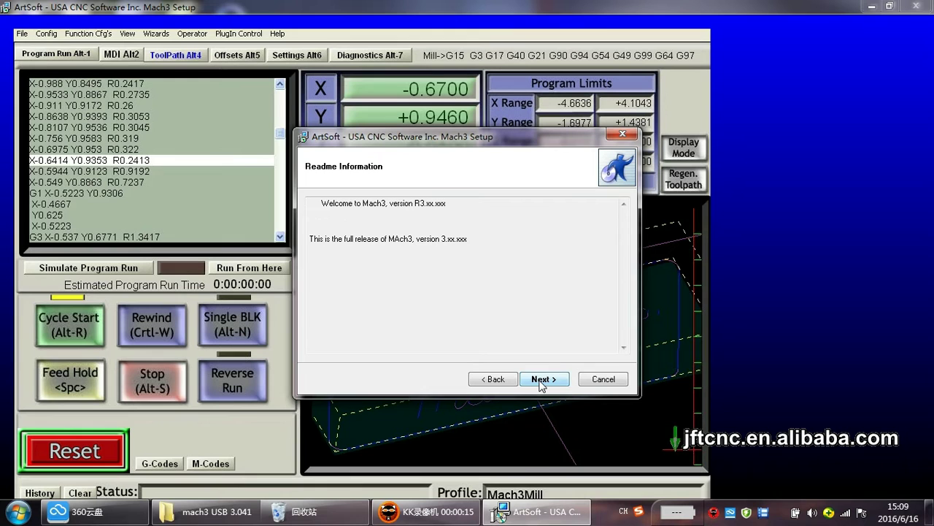
{"action": "left_click", "coordinate": [541, 380]}
{"action": "left_click", "coordinate": [541, 379]}
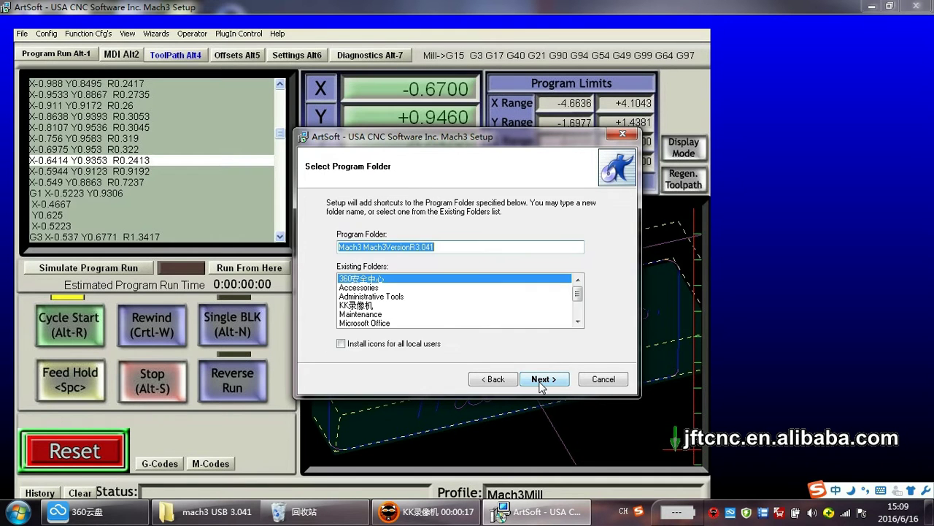
{"action": "left_click", "coordinate": [541, 379]}
{"action": "left_click", "coordinate": [541, 380]}
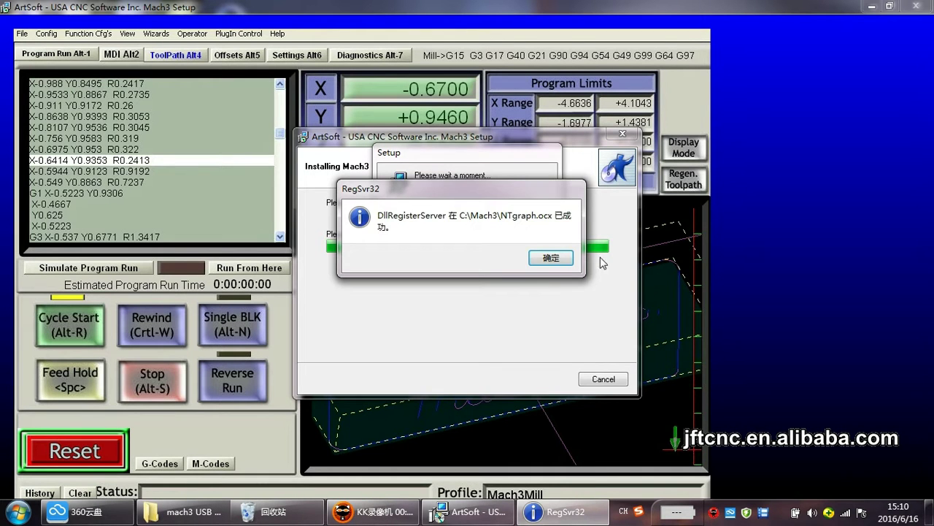
- Dismiss the NTgraph.ocx, Setup Finished and no-driver messages, then open the Crack file folder
{"action": "left_click", "coordinate": [551, 257]}
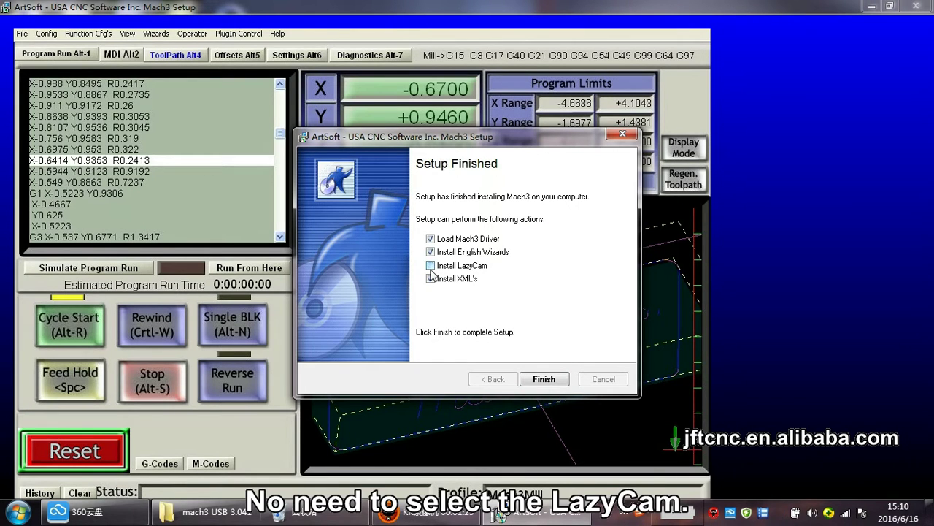
{"action": "left_click", "coordinate": [543, 381]}
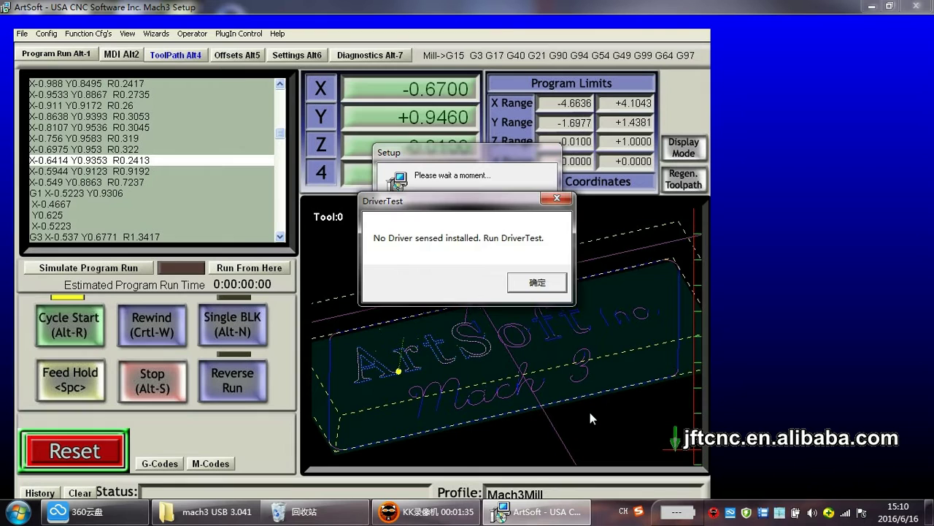
{"action": "left_click", "coordinate": [537, 285]}
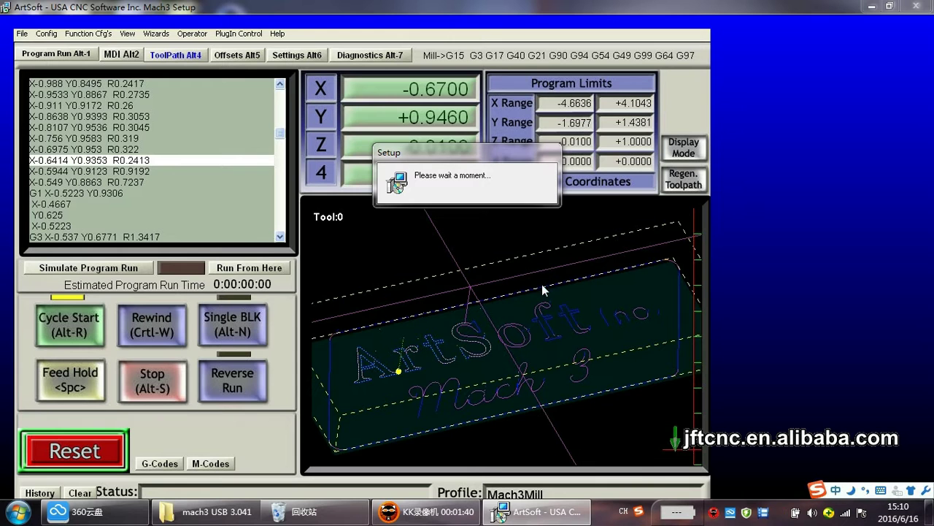
{"action": "left_click", "coordinate": [207, 511]}
{"action": "double_click", "coordinate": [169, 107]}
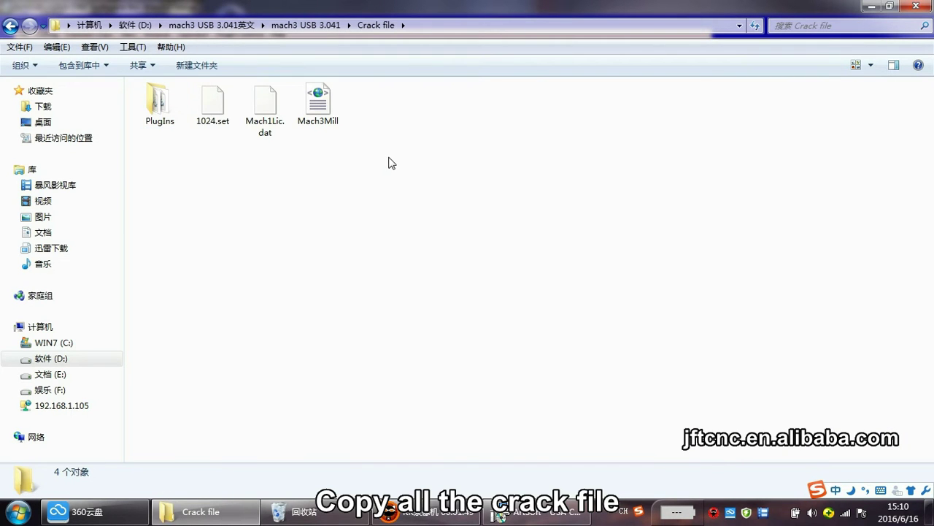
- Copy all four items in the Crack file folder and minimize the folder window
{"action": "left_click_drag", "start_coordinate": [390, 149], "coordinate": [141, 126]}
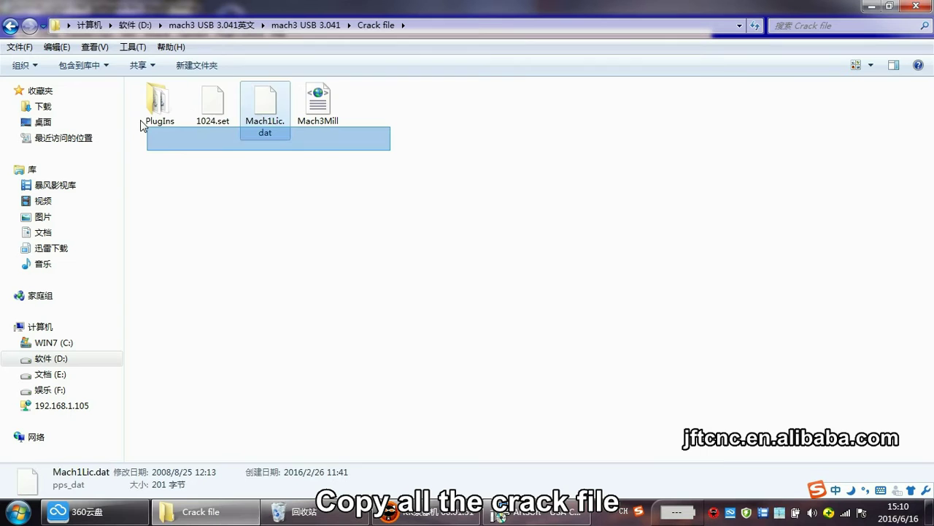
{"action": "left_click_drag", "start_coordinate": [141, 125], "coordinate": [136, 90]}
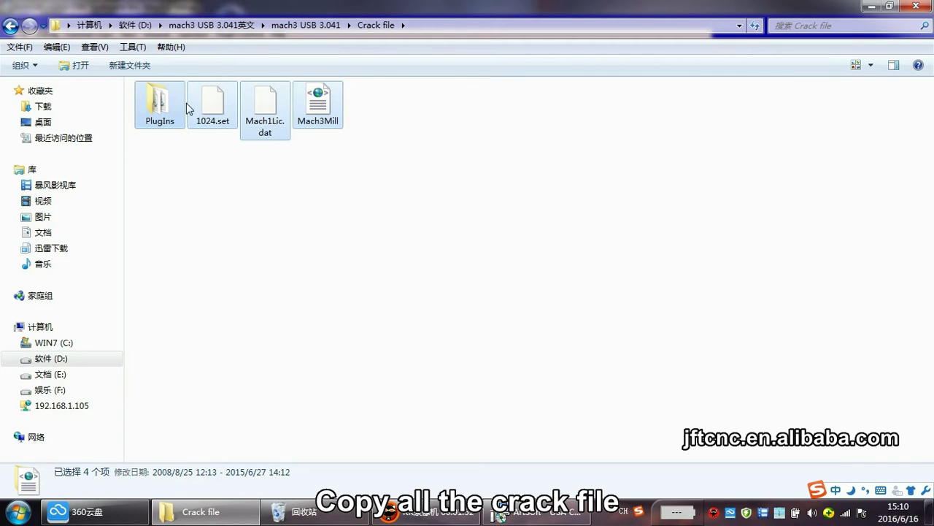
{"action": "right_click", "coordinate": [283, 104]}
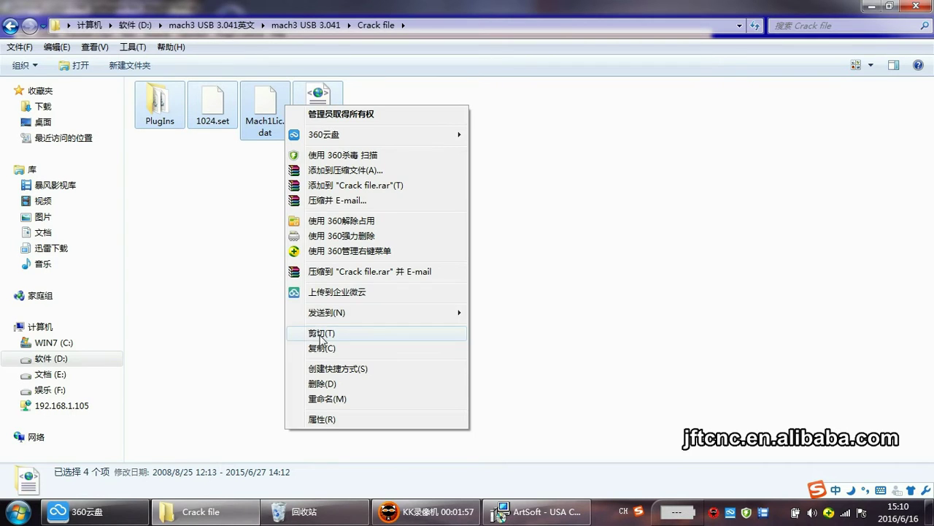
{"action": "left_click", "coordinate": [321, 349]}
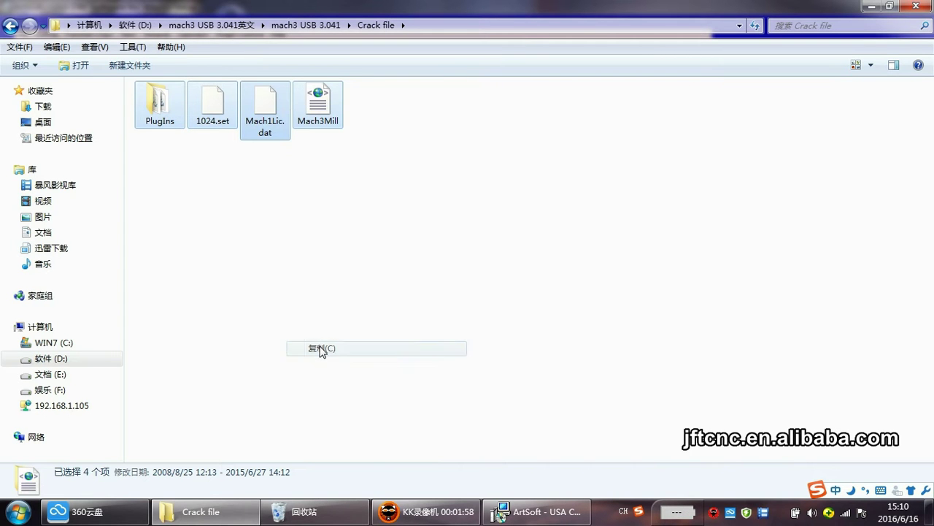
{"action": "left_click", "coordinate": [872, 7]}
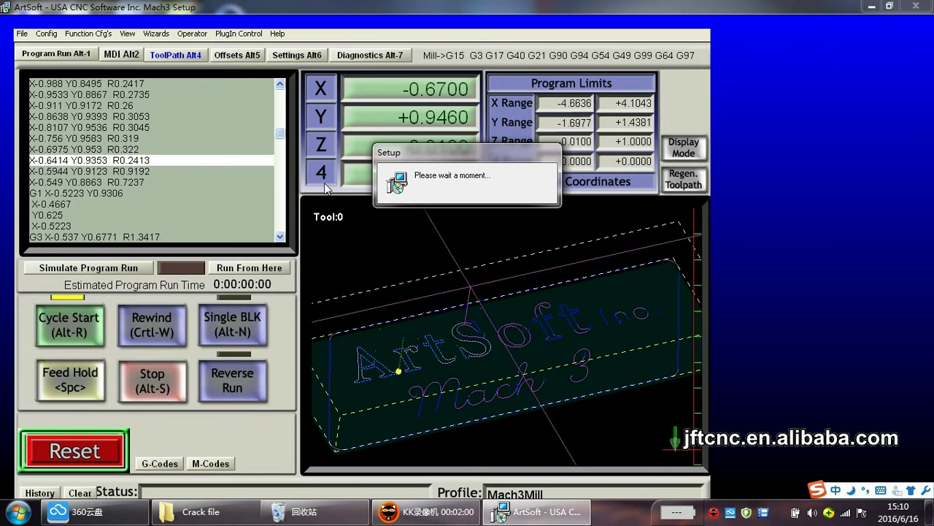
- After Mach3Mill fails to launch from the desktop, open its shortcut properties to reach C:\Mach3
{"action": "left_click", "coordinate": [869, 9]}
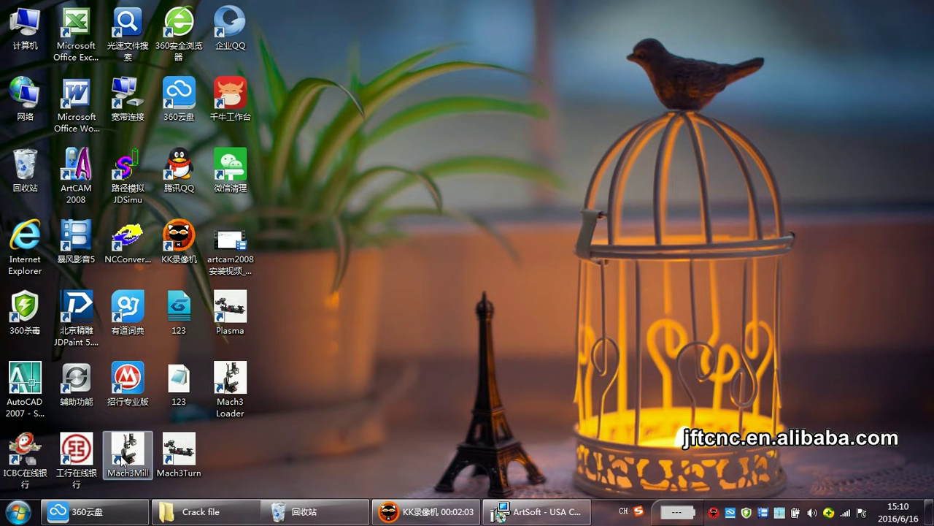
{"action": "double_click", "coordinate": [127, 458]}
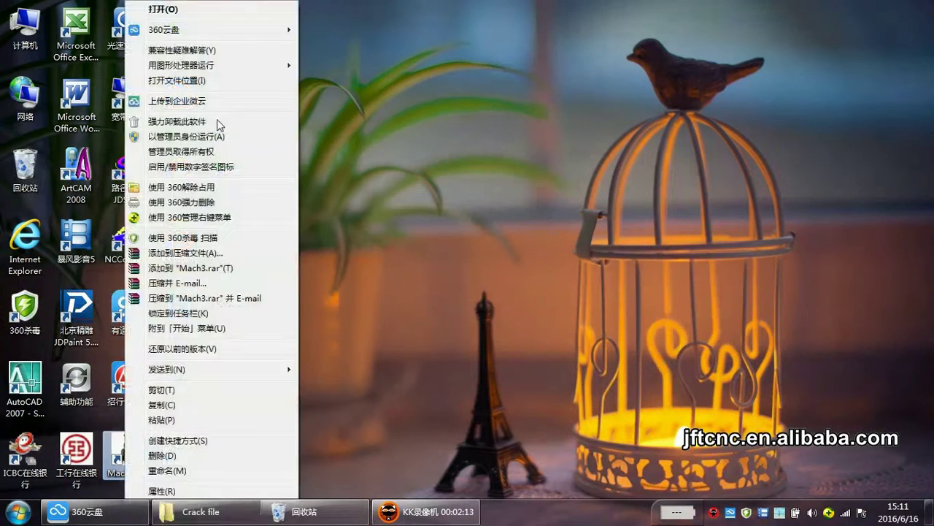
{"action": "left_click", "coordinate": [217, 119]}
{"action": "double_click", "coordinate": [130, 449]}
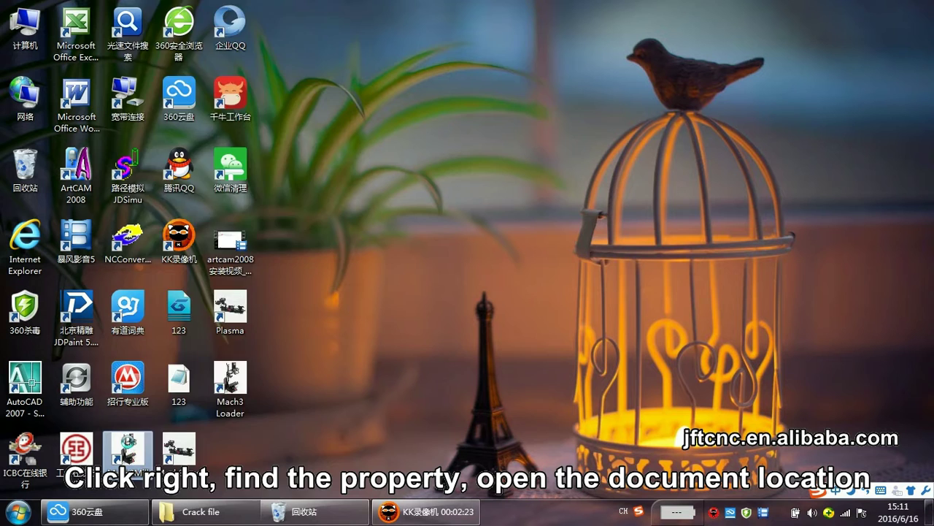
{"action": "right_click", "coordinate": [133, 442]}
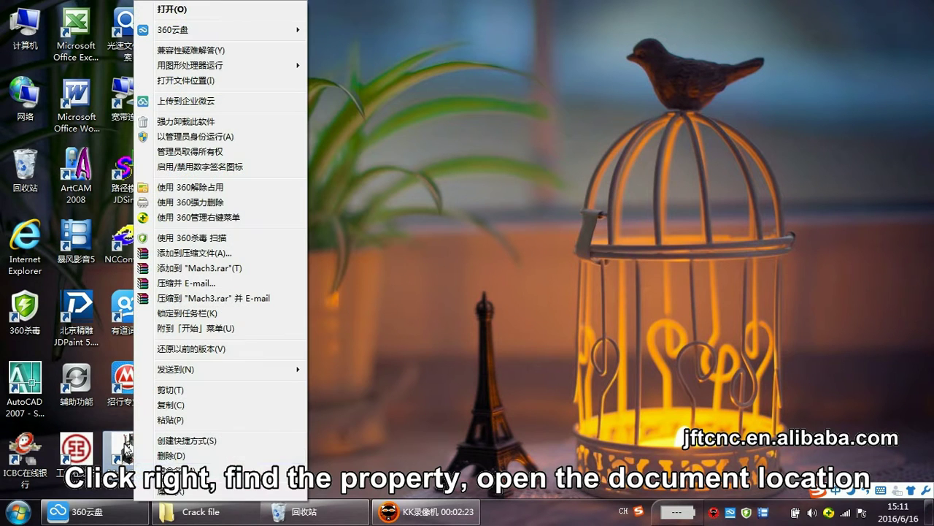
{"action": "left_click", "coordinate": [176, 492]}
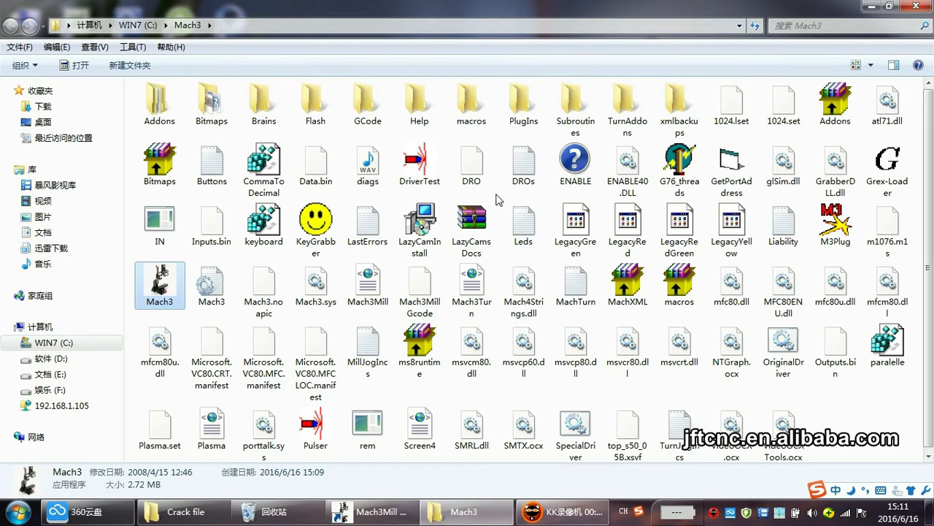
- Paste the crack files into C:\Mach3, replacing Mach3Mill.xml, 1024.set, Flash.dll and merging PlugIns
{"action": "right_click", "coordinate": [496, 195]}
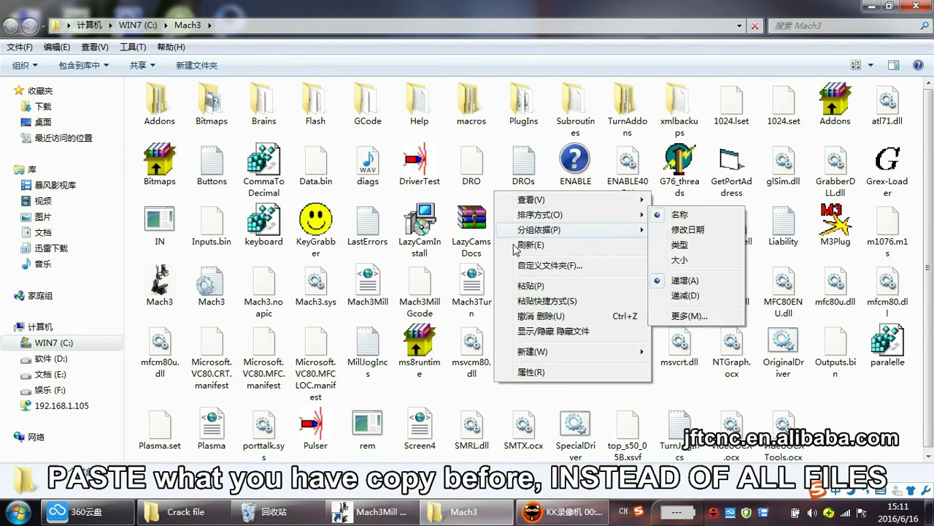
{"action": "left_click", "coordinate": [523, 285]}
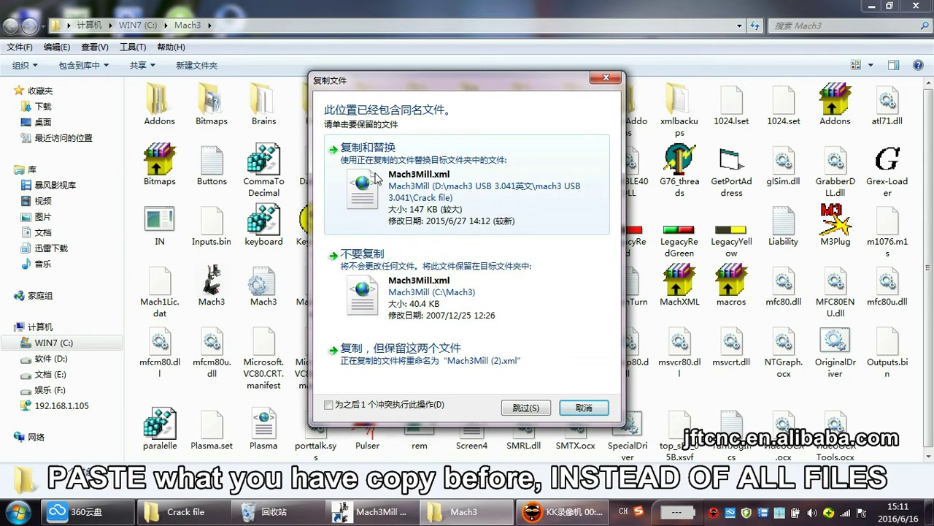
{"action": "left_click", "coordinate": [376, 175]}
{"action": "left_click", "coordinate": [346, 400]}
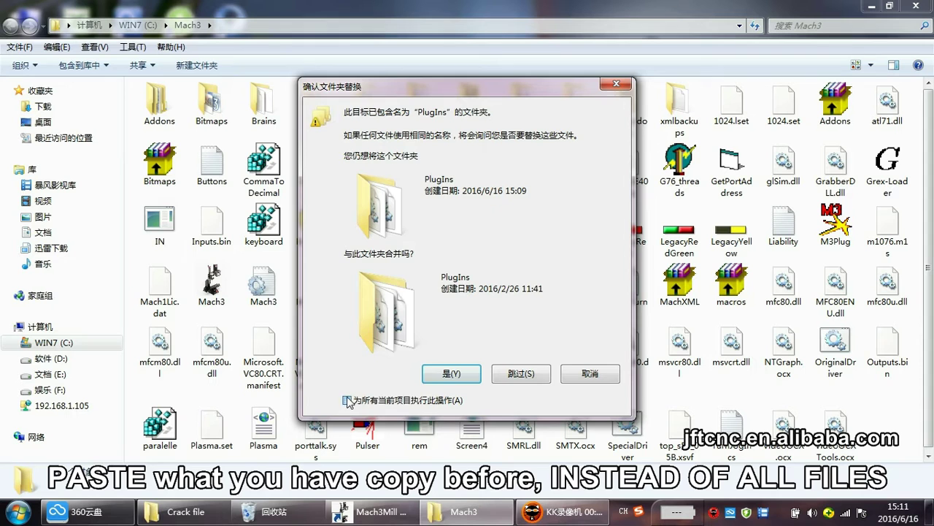
{"action": "left_click", "coordinate": [449, 374]}
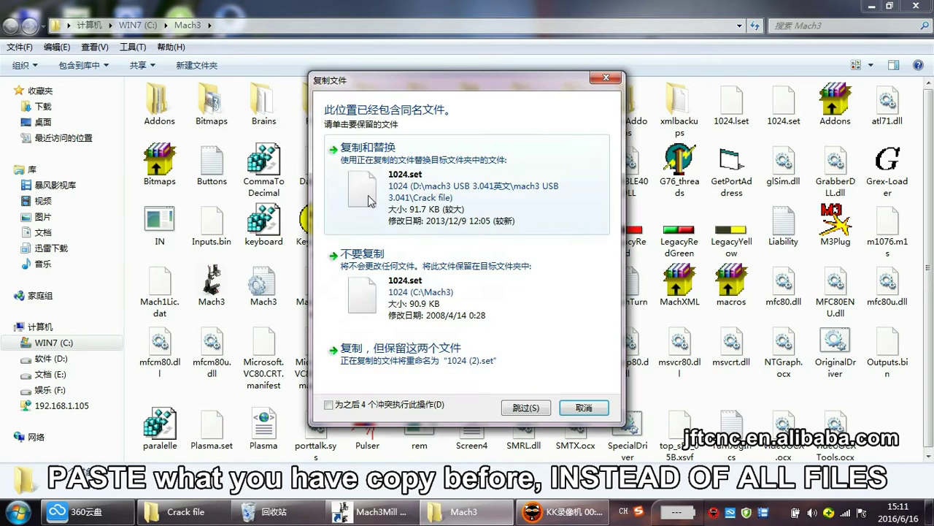
{"action": "left_click", "coordinate": [371, 186]}
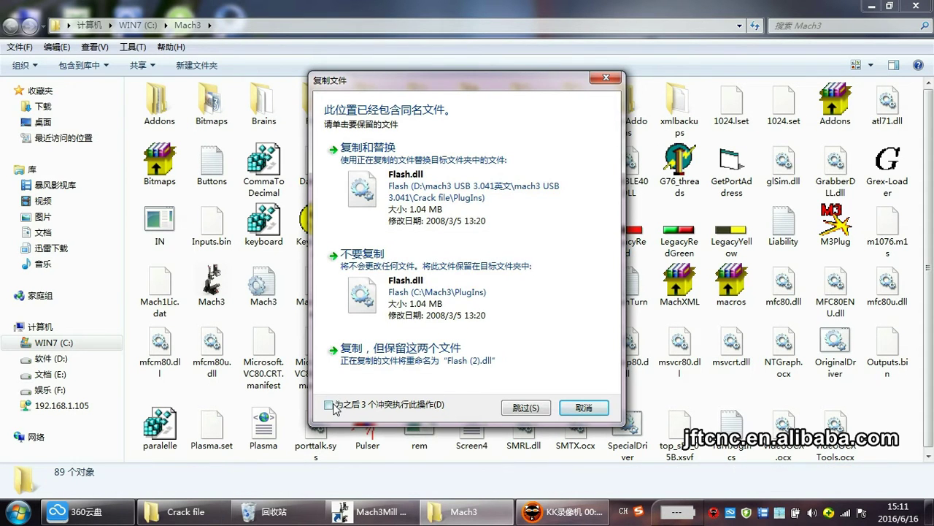
{"action": "left_click", "coordinate": [379, 187]}
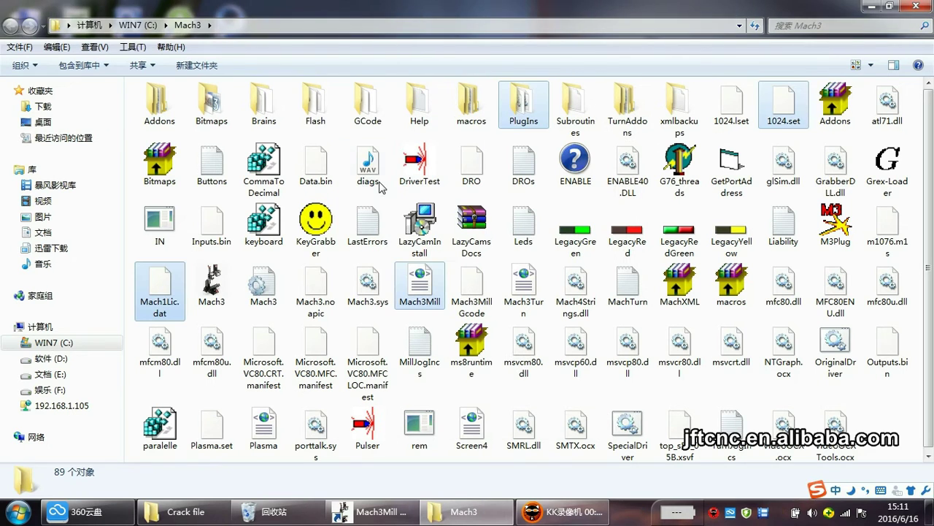
- Close the Mach3 folder and shortcut properties, then start Mach3Mill from its desktop shortcut
{"action": "left_click", "coordinate": [915, 6]}
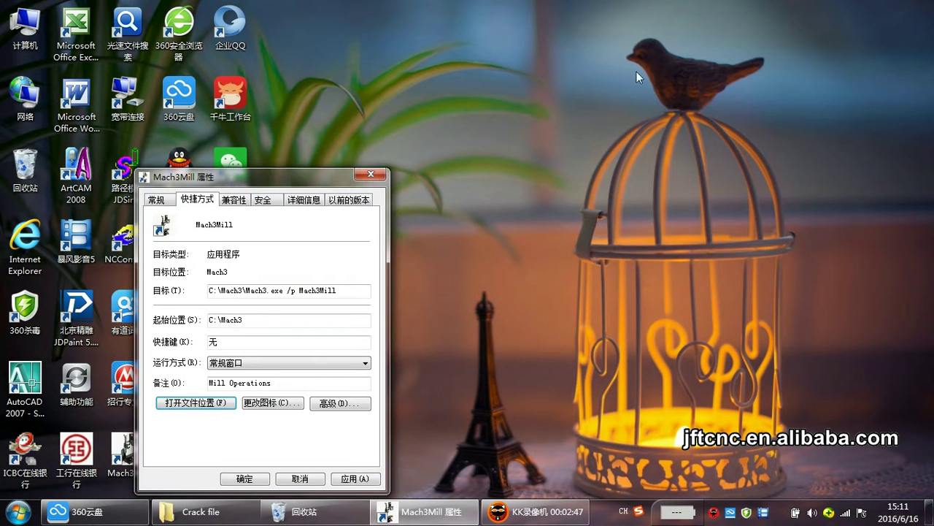
{"action": "left_click", "coordinate": [371, 175]}
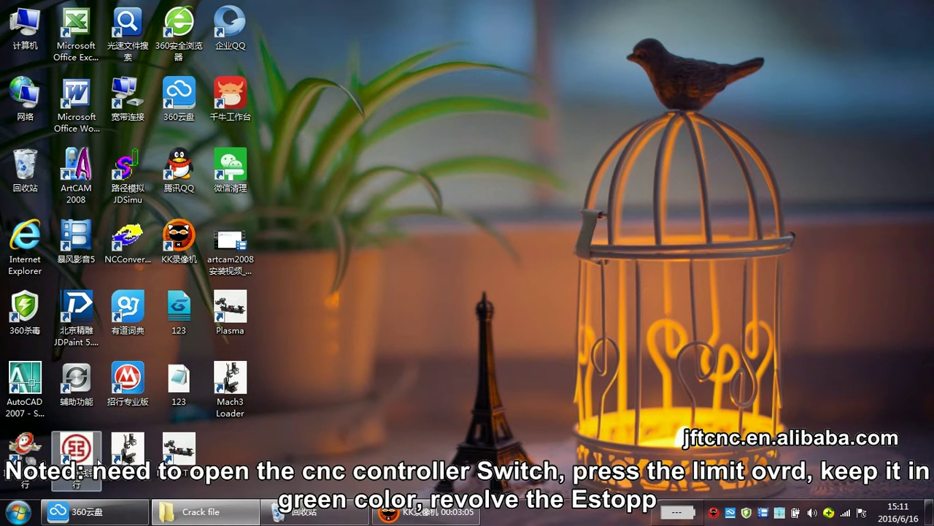
{"action": "double_click", "coordinate": [128, 449]}
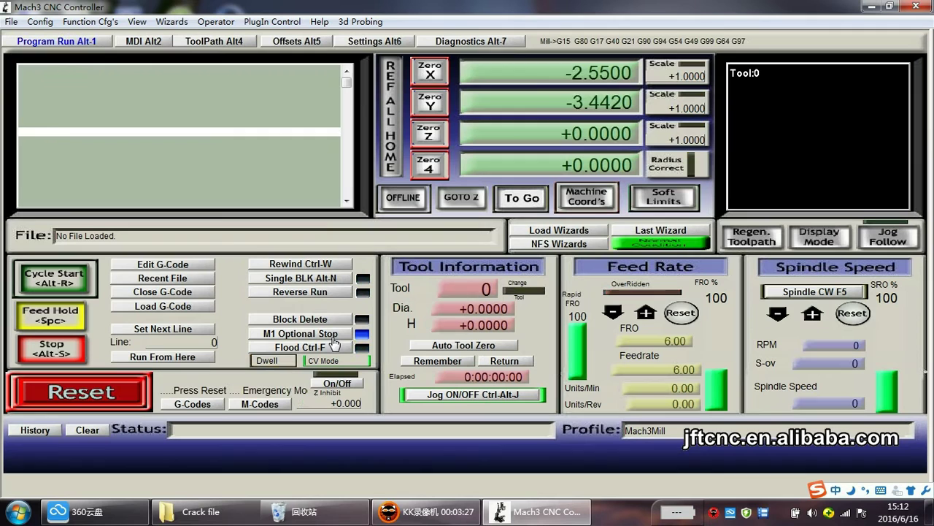
- Clear the reset, show the jog panel, and jog the X, Y, Z and 4th axes both ways
{"action": "left_click", "coordinate": [88, 393]}
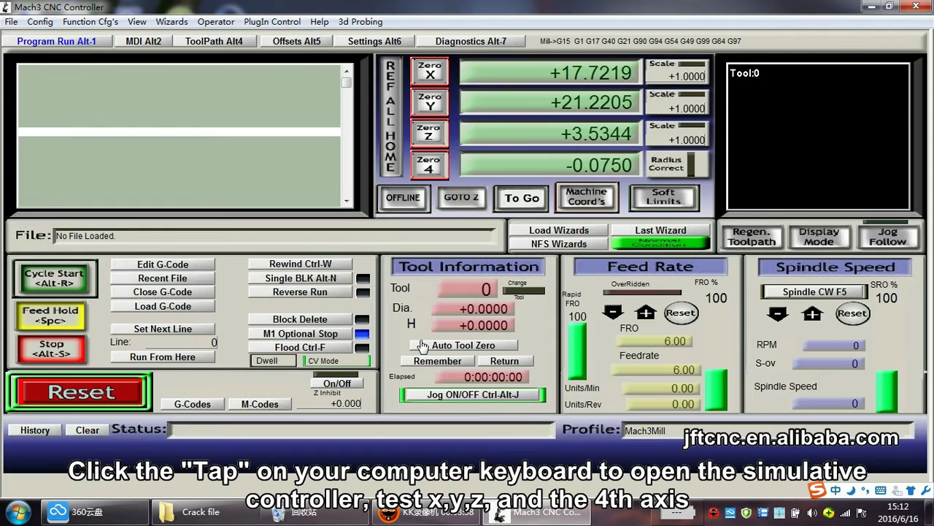
{"action": "key", "text": "Tab"}
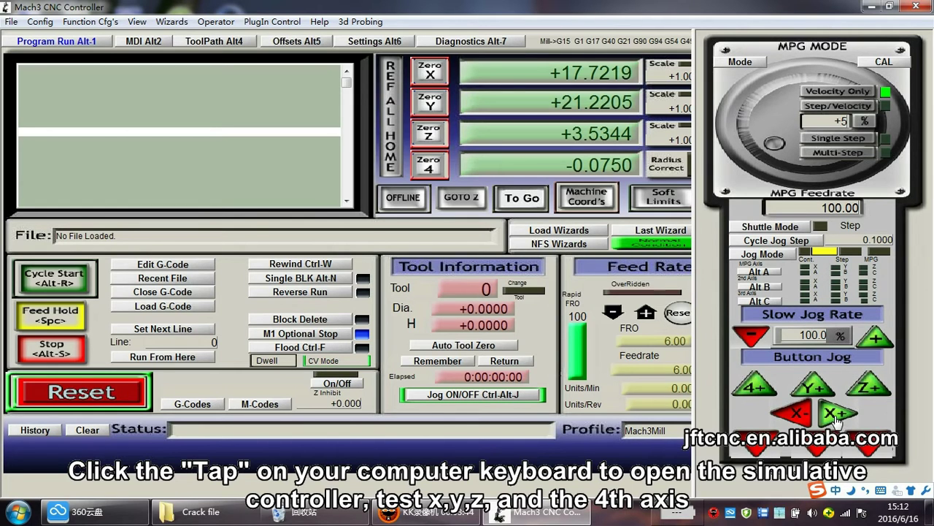
{"action": "left_click", "coordinate": [836, 418]}
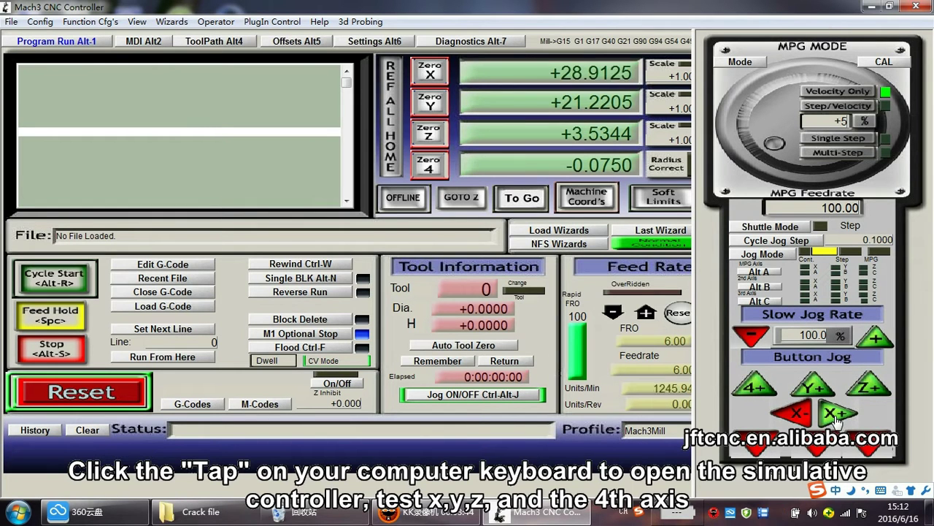
{"action": "left_click", "coordinate": [791, 415]}
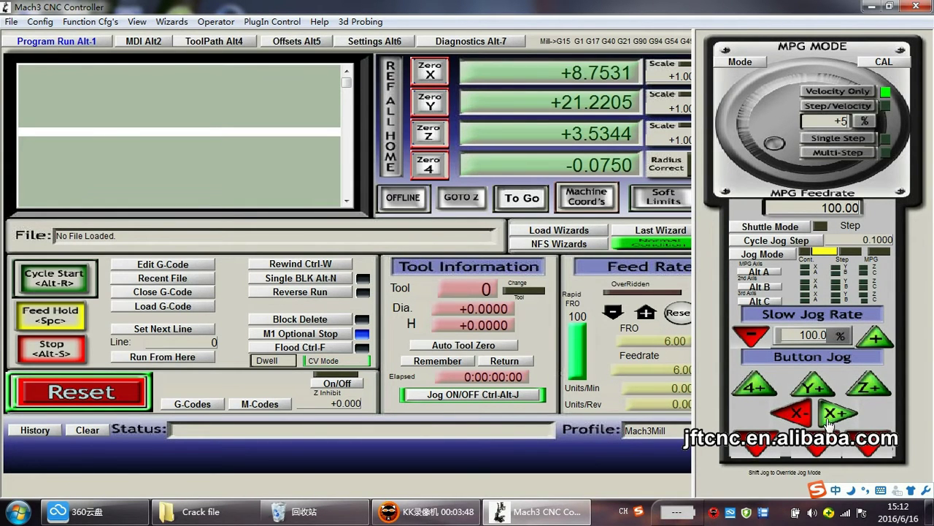
{"action": "left_click", "coordinate": [812, 391]}
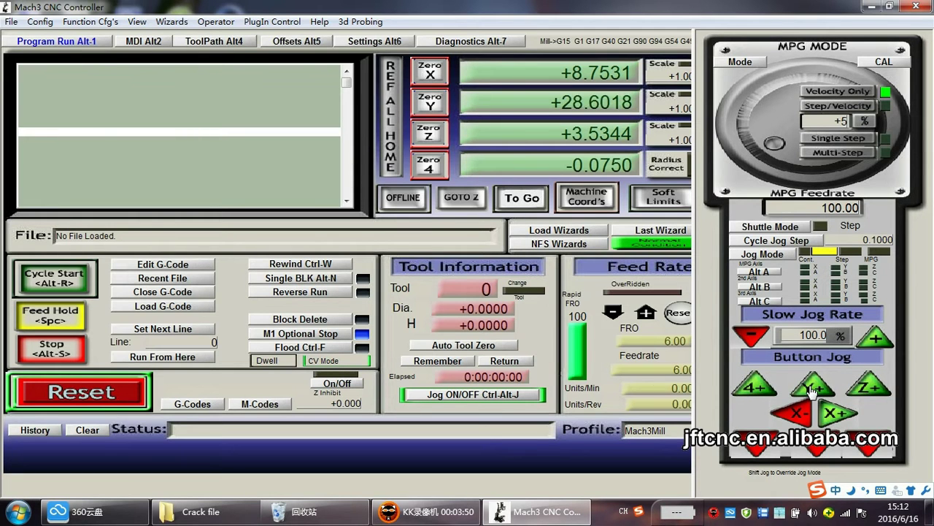
{"action": "left_click", "coordinate": [816, 448]}
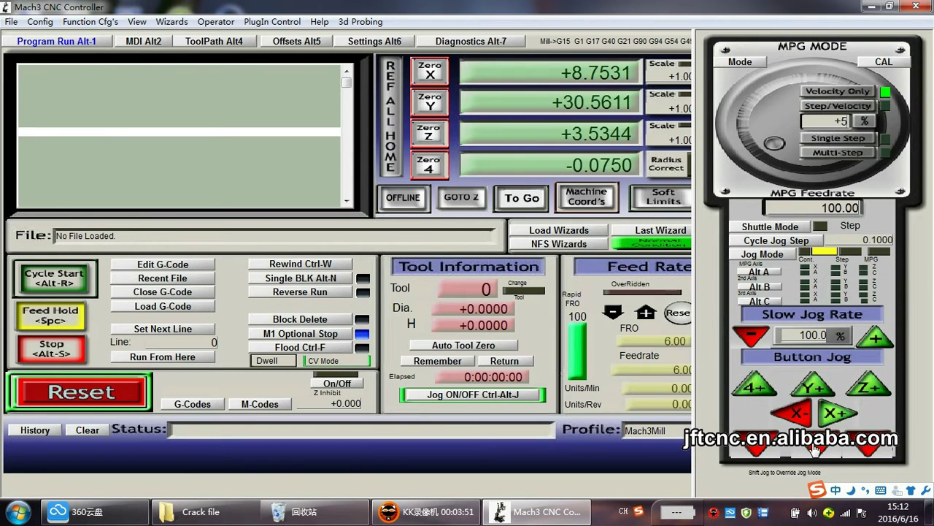
{"action": "left_click", "coordinate": [869, 448]}
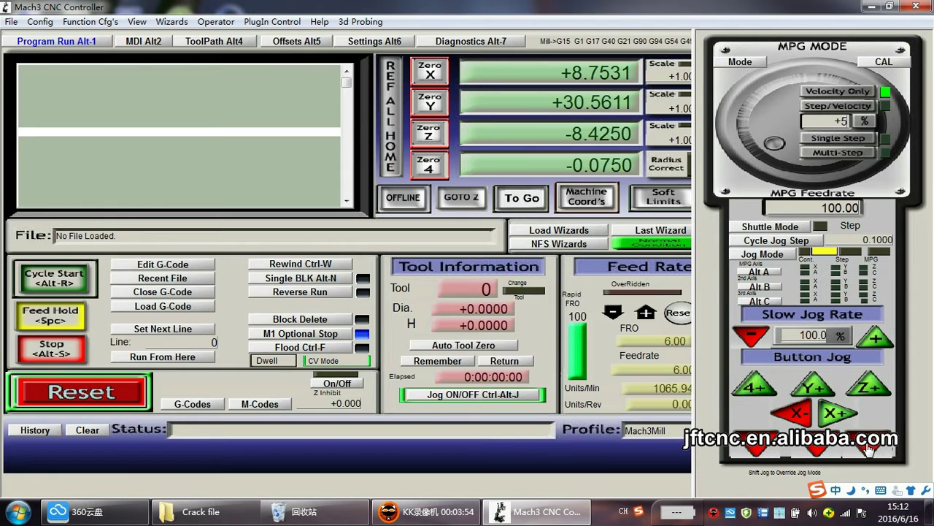
{"action": "left_click", "coordinate": [874, 386]}
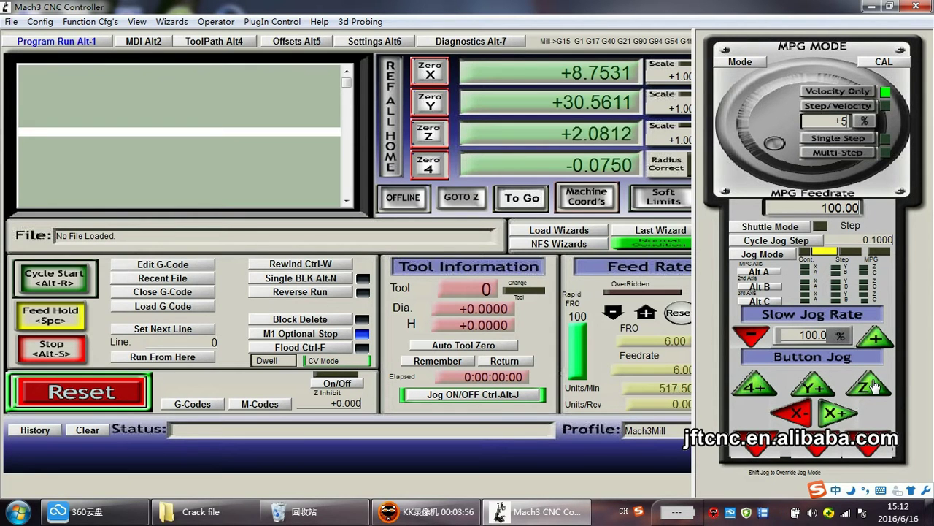
{"action": "left_click", "coordinate": [754, 388]}
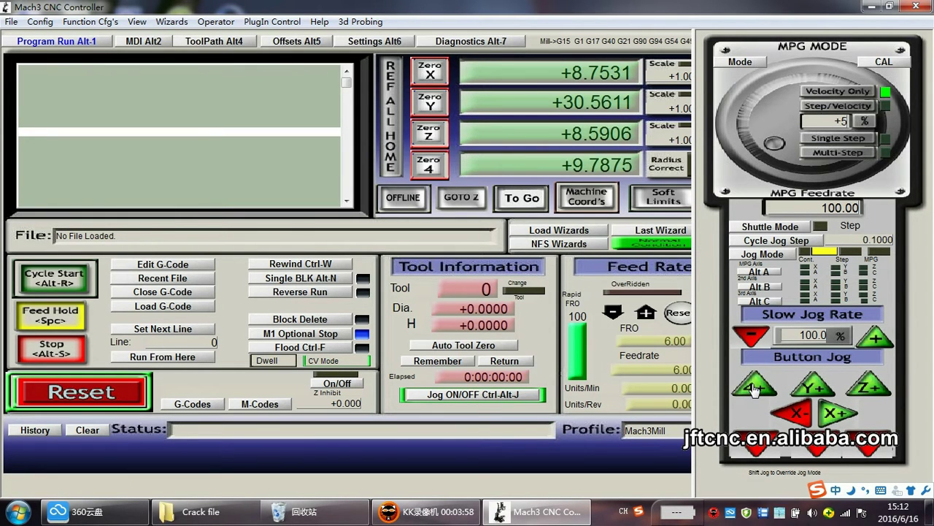
{"action": "left_click", "coordinate": [754, 438]}
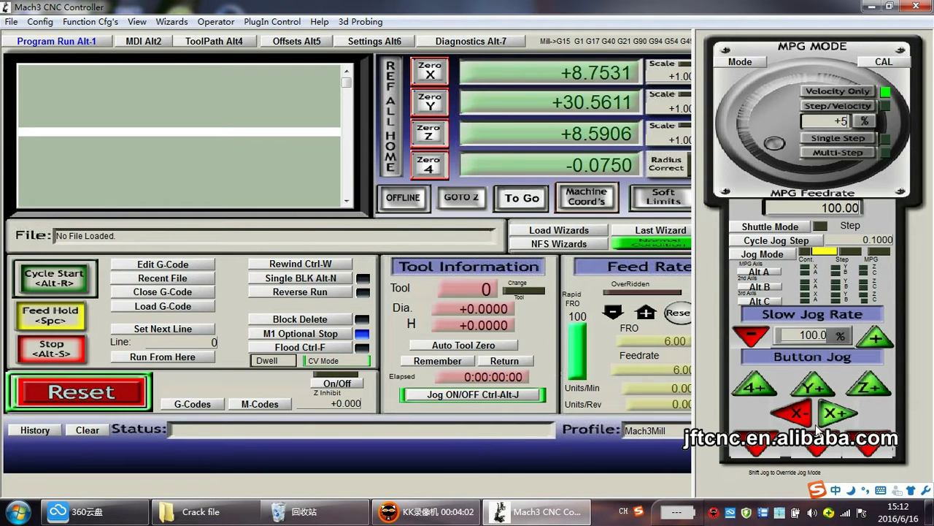
- Hide the jog panel, enter spindle speed 5000 on the keypad, and start the spindle clockwise
{"action": "key", "text": "Tab"}
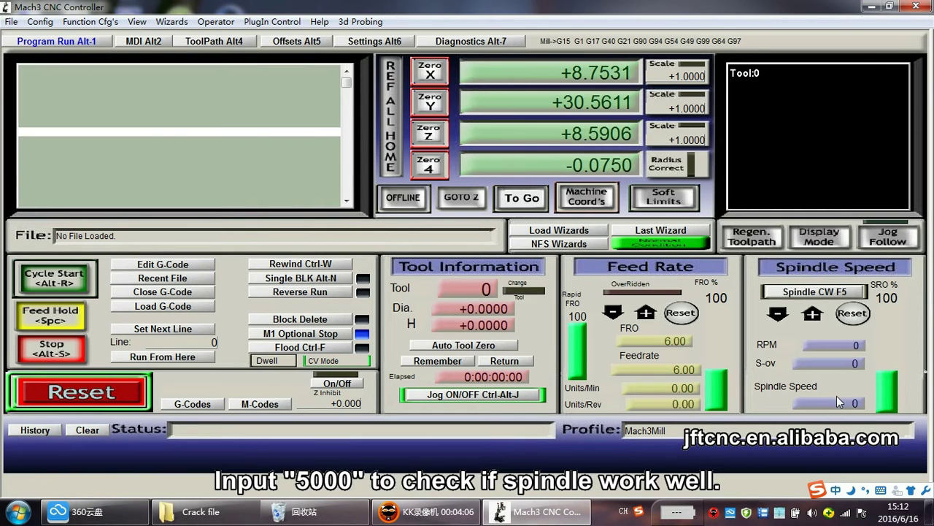
{"action": "left_click", "coordinate": [838, 404]}
{"action": "left_click", "coordinate": [838, 295]}
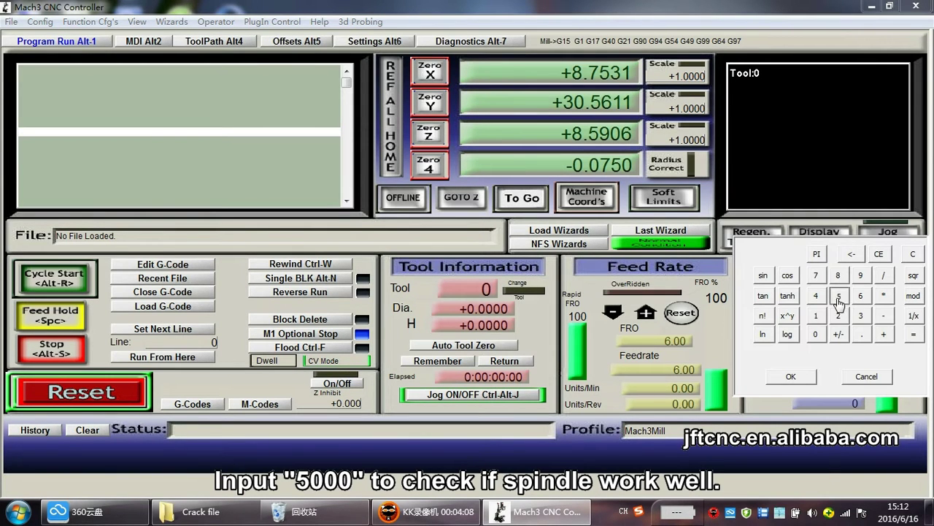
{"action": "left_click", "coordinate": [816, 334]}
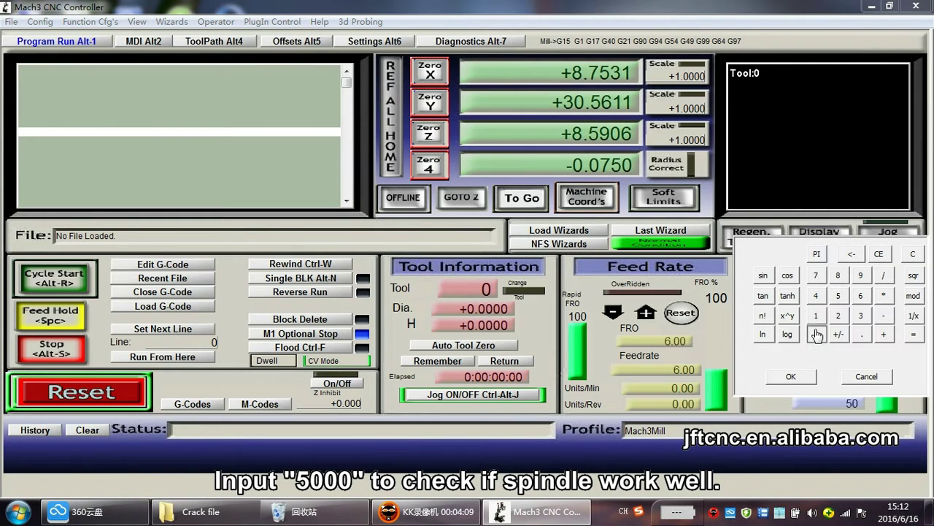
{"action": "left_click", "coordinate": [792, 376]}
{"action": "left_click", "coordinate": [815, 292]}
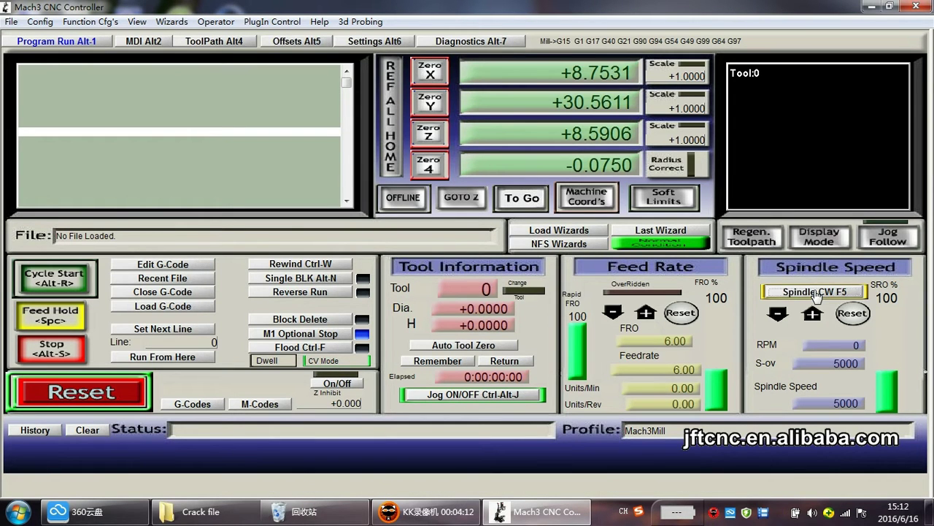